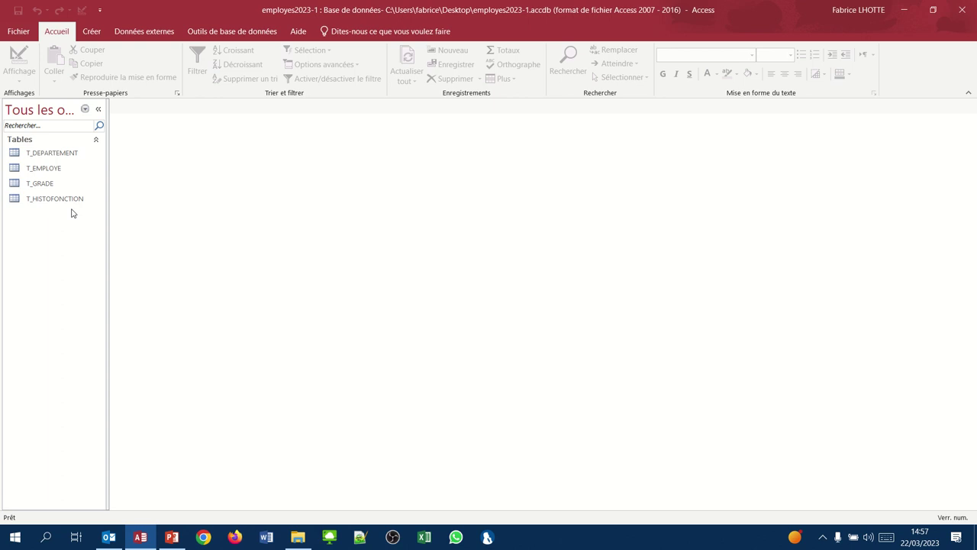
# Step: Open the T_EMPLOYE and T_DEPARTEMENT tables and compare their records through the shared nodep field
pyautogui.doubleClick(48, 173)
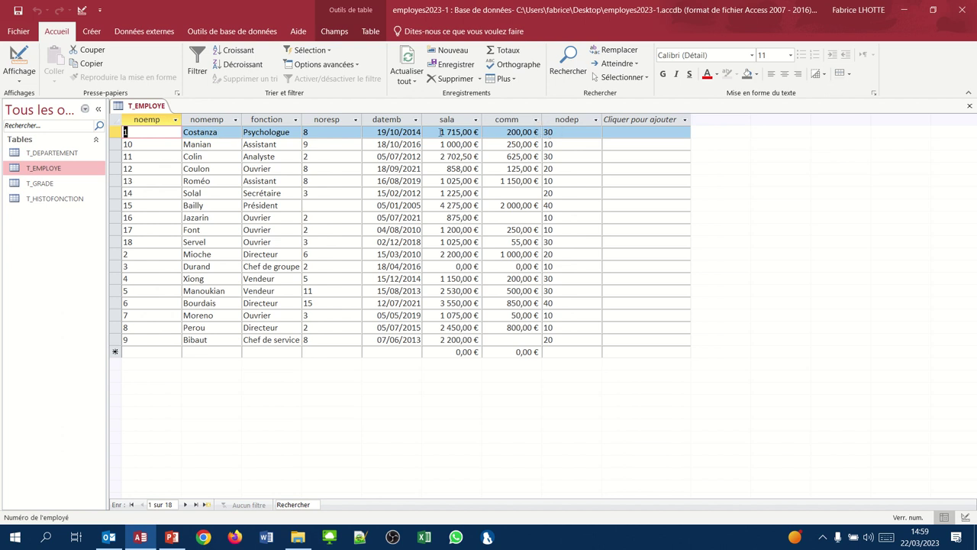
pyautogui.doubleClick(37, 156)
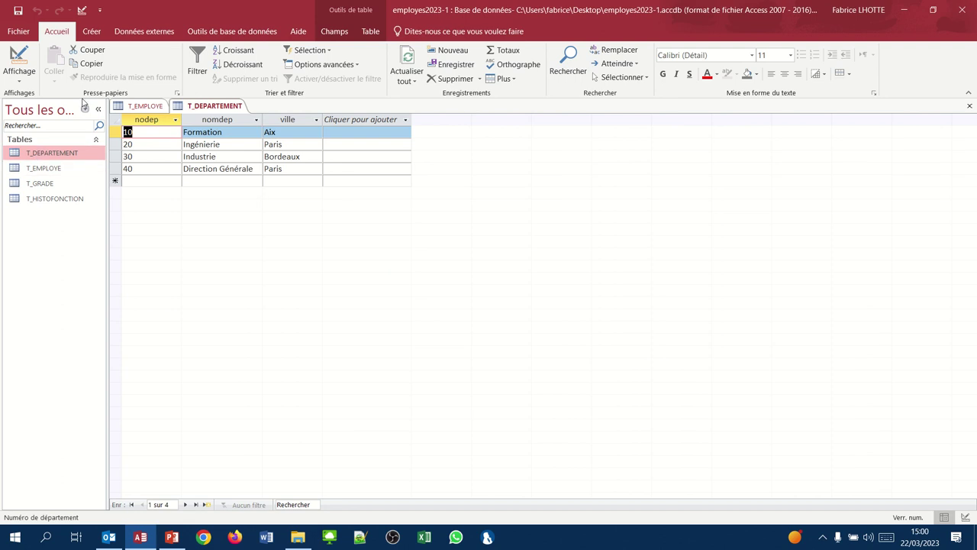
pyautogui.click(142, 108)
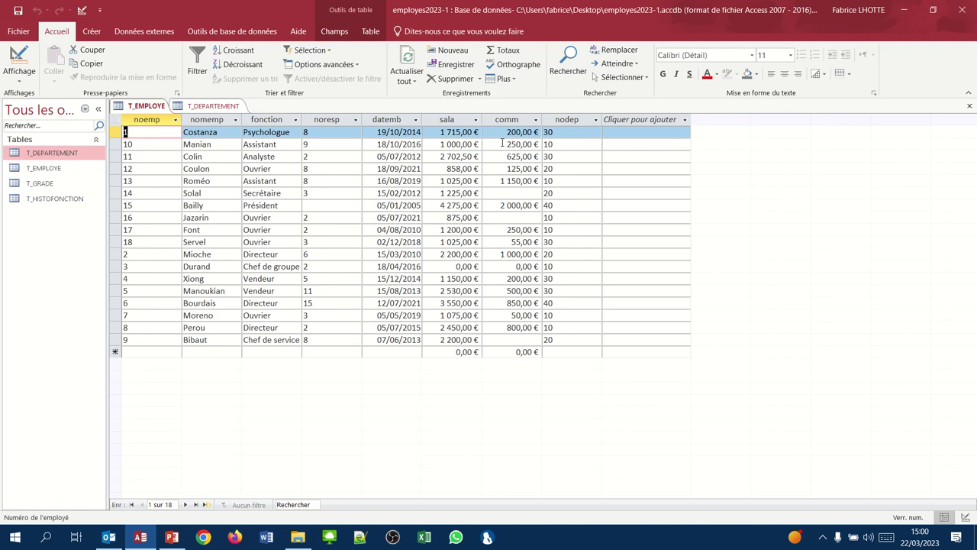
pyautogui.click(203, 105)
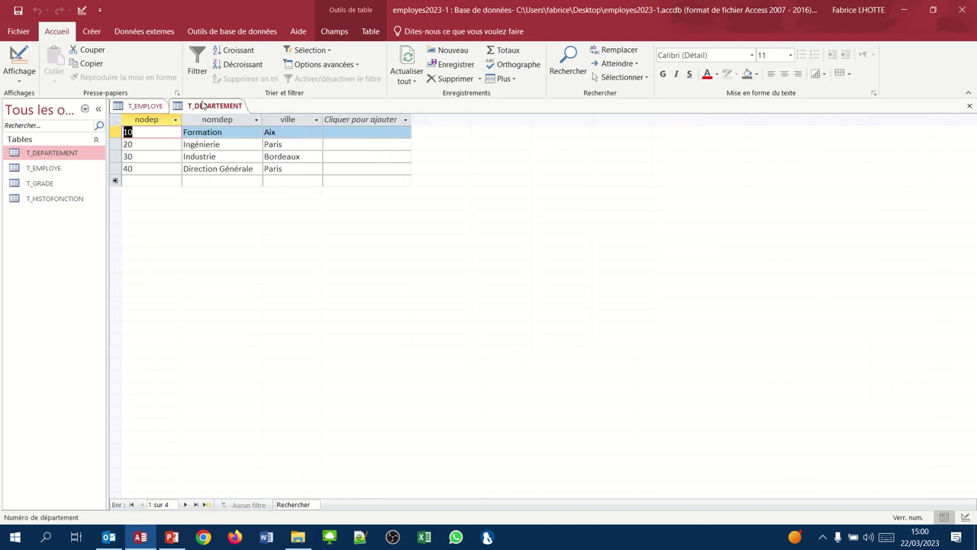
pyautogui.click(115, 156)
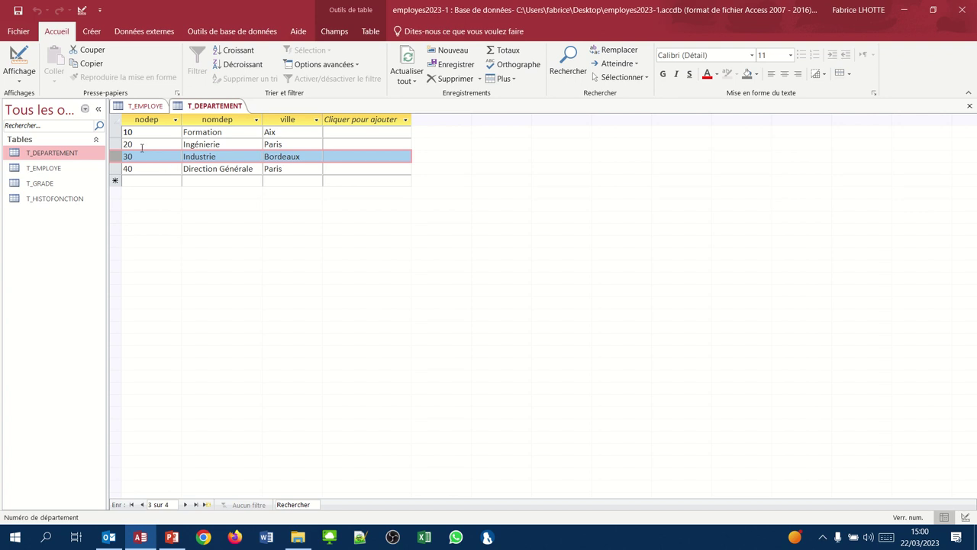
pyautogui.click(139, 106)
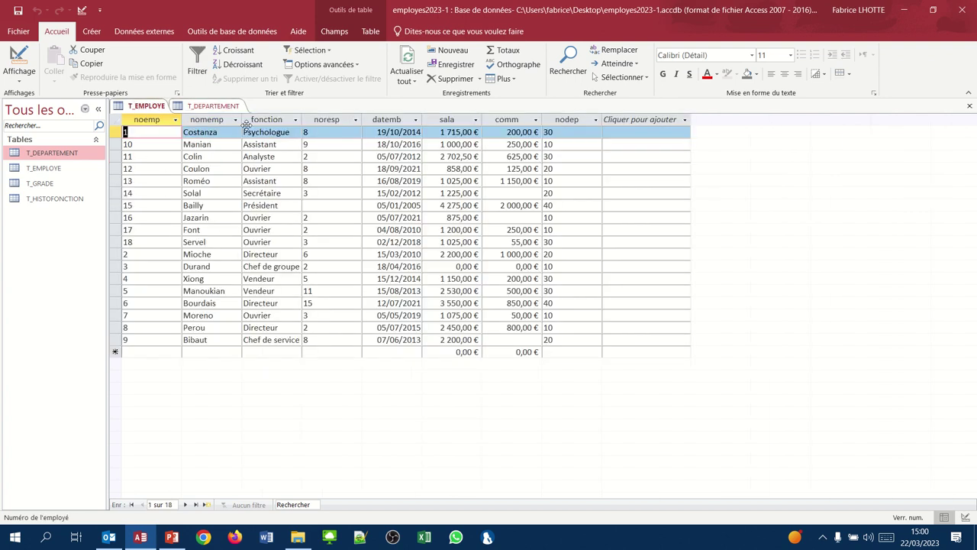
pyautogui.click(218, 107)
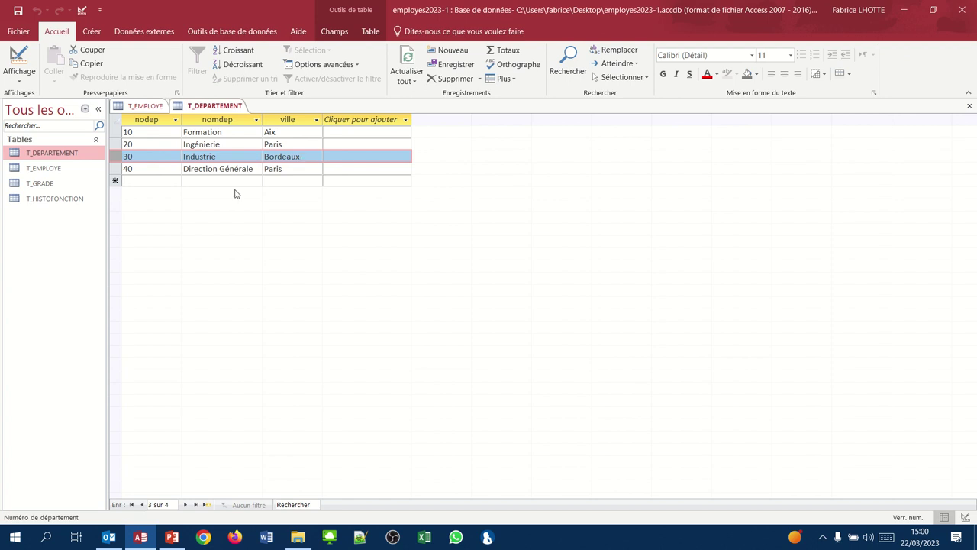
# Step: Open the T_GRADE and T_HISTOFONCTION tables and compare the function history with the T_EMPLOYE records
pyautogui.doubleClick(34, 186)
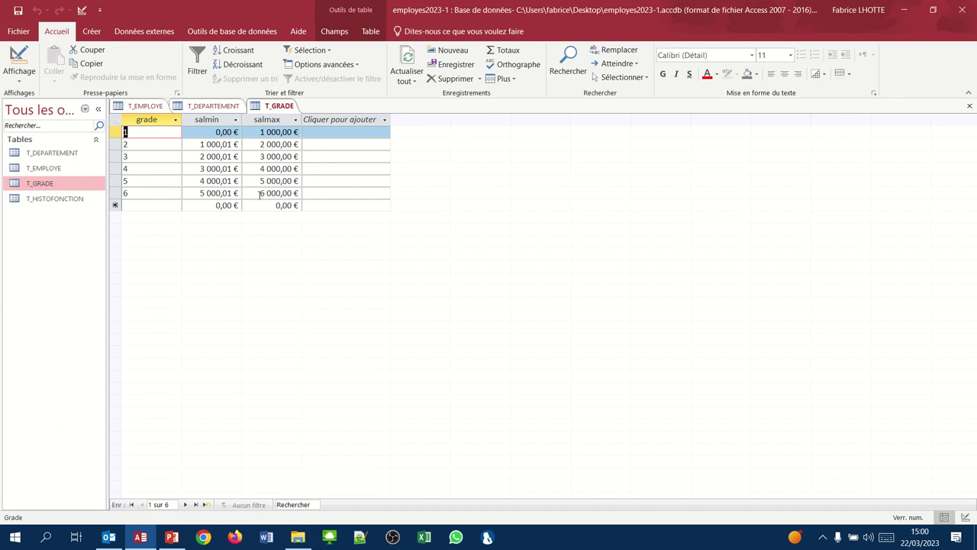
pyautogui.click(47, 197)
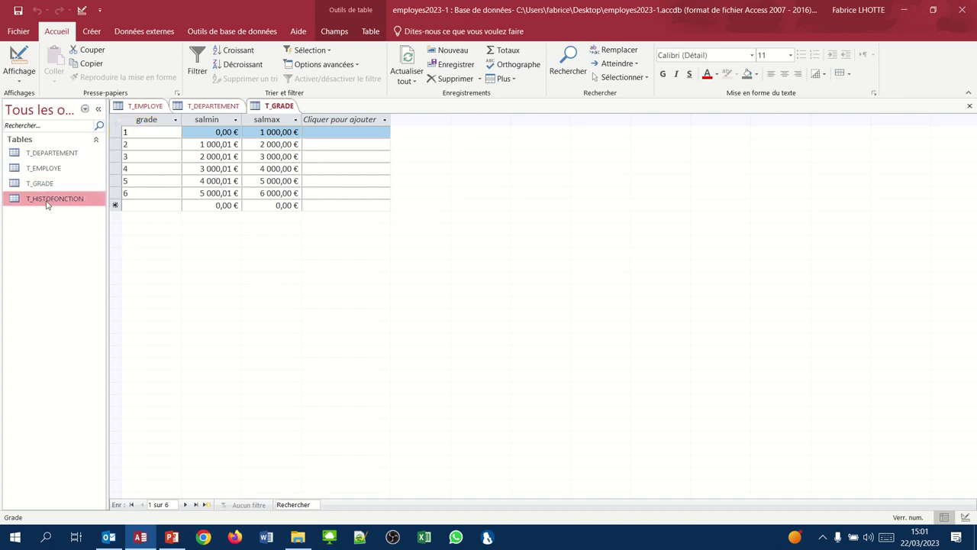
pyautogui.doubleClick(48, 200)
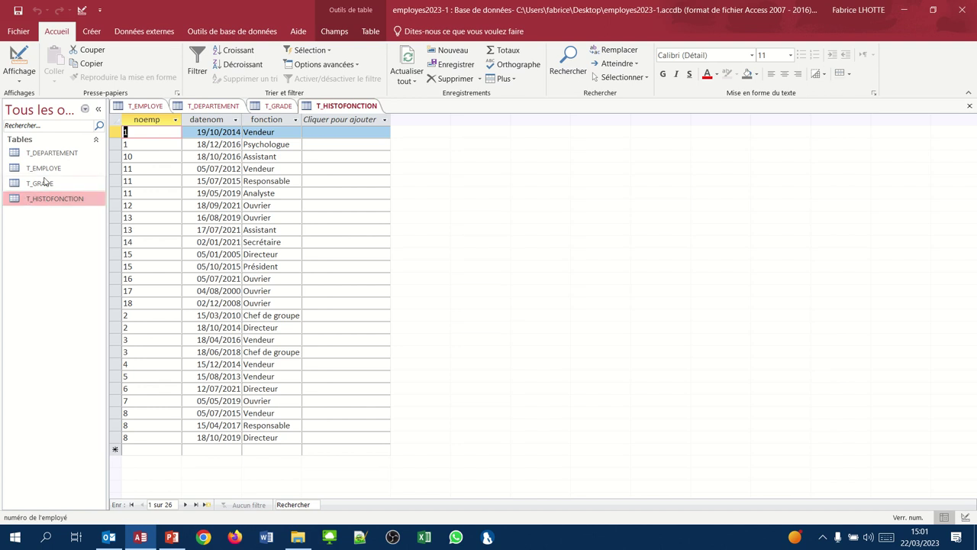
pyautogui.click(135, 108)
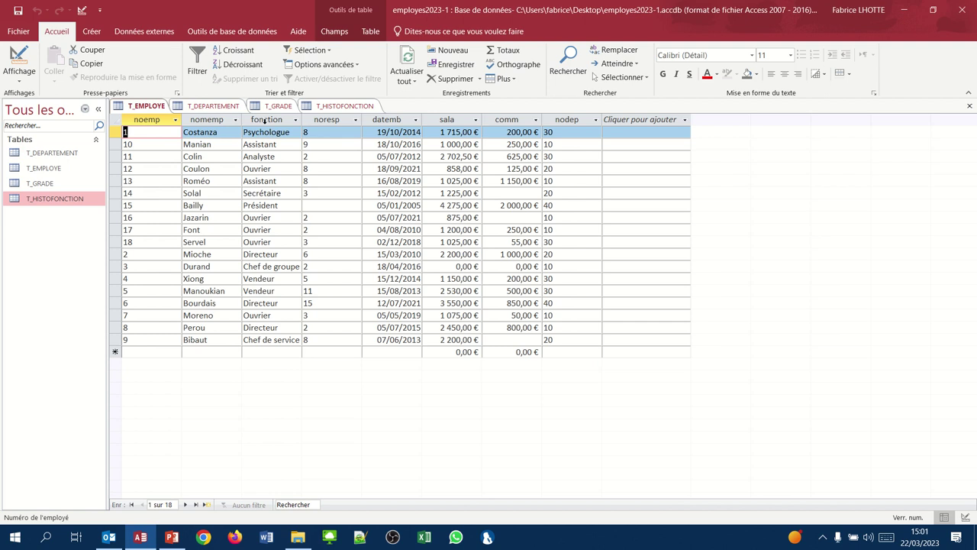
pyautogui.click(336, 105)
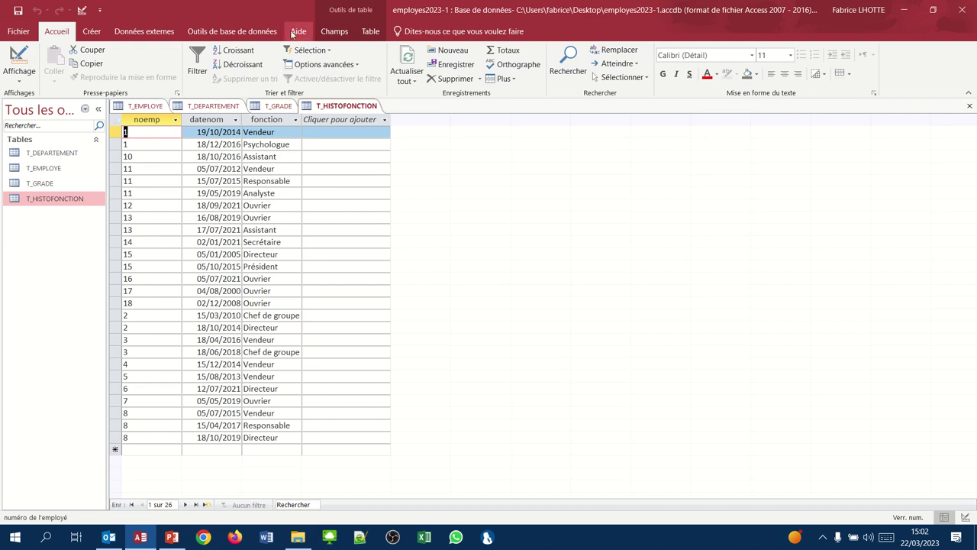
# Step: Open the database's Relations window and dismiss the table list without adding any table
pyautogui.click(252, 33)
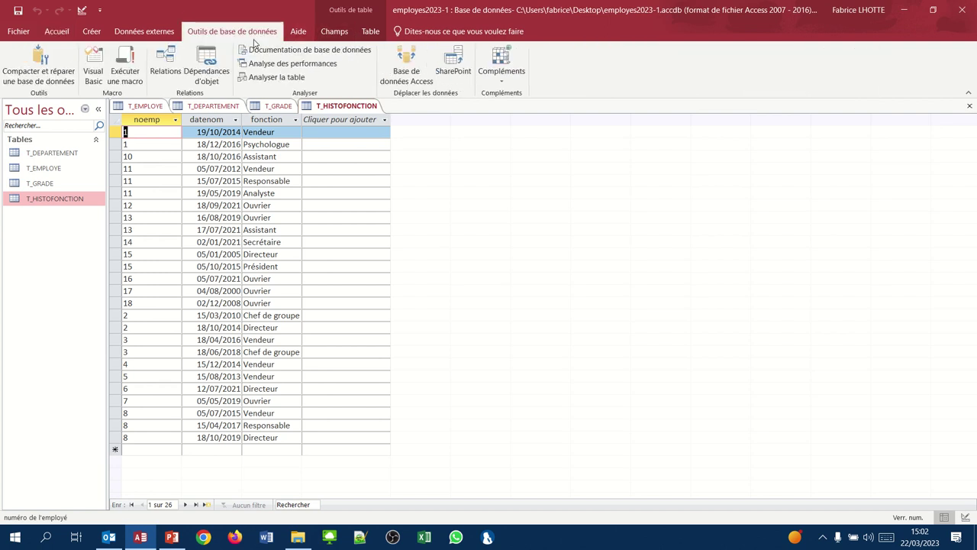
pyautogui.click(166, 69)
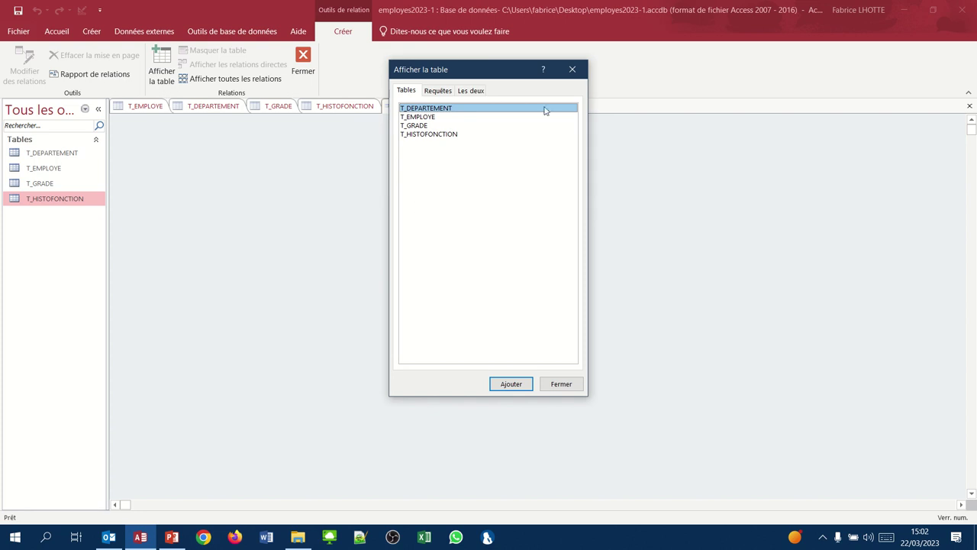
pyautogui.click(572, 69)
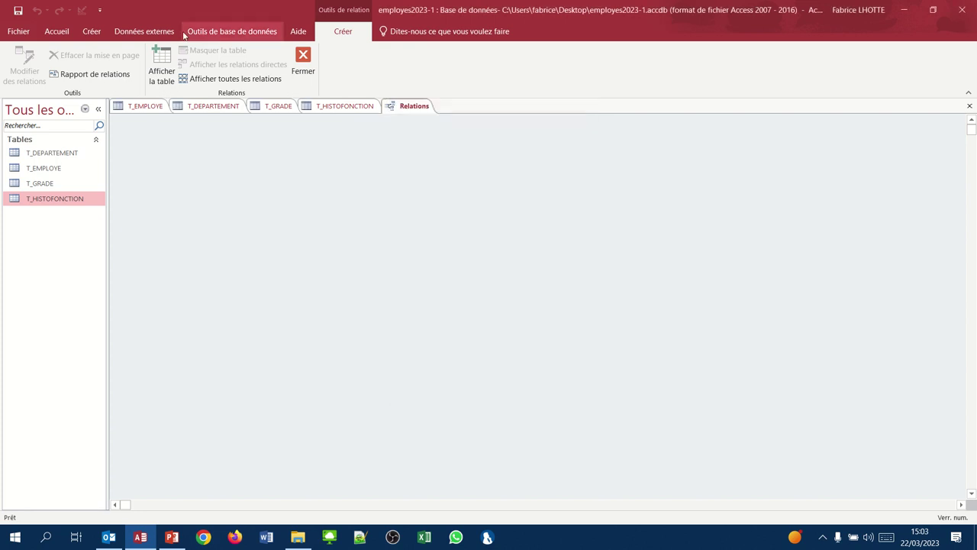
pyautogui.click(57, 31)
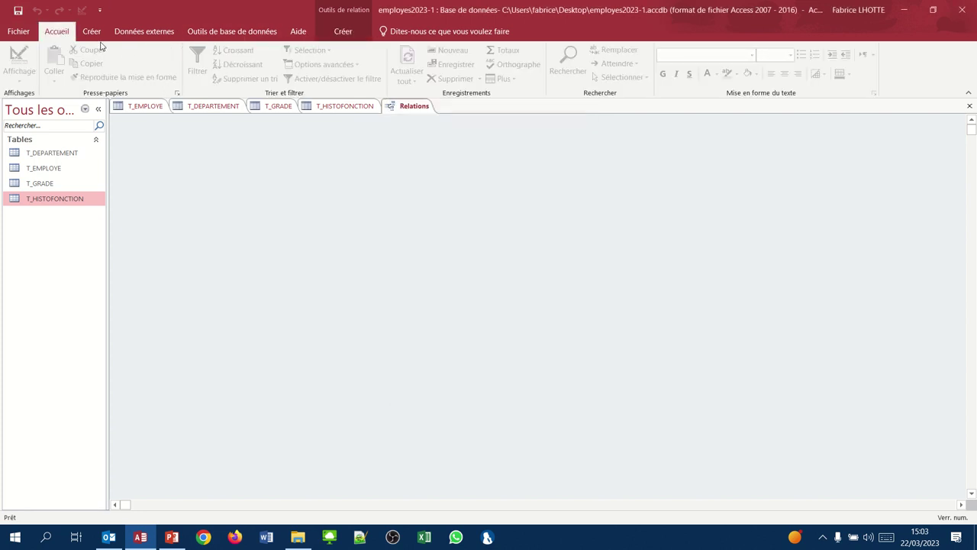
# Step: Close the Relations window and all four open tables
pyautogui.click(971, 107)
pyautogui.click(970, 108)
pyautogui.click(970, 107)
pyautogui.click(971, 108)
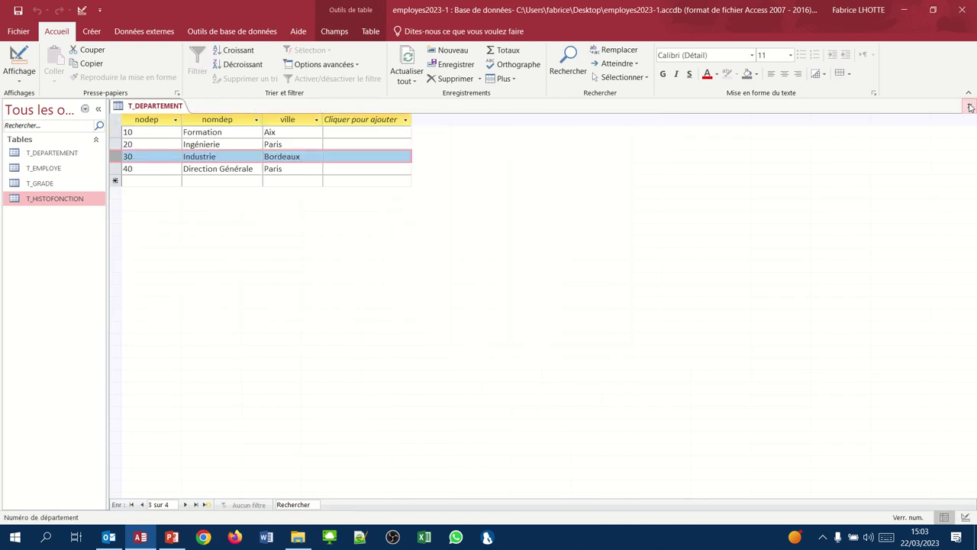
pyautogui.click(970, 108)
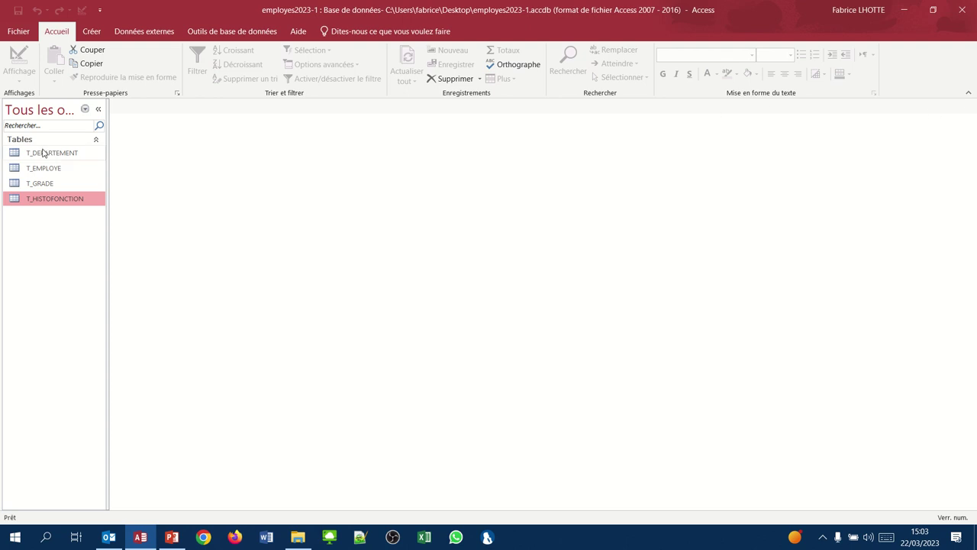
# Step: Review the fields and records of the T_DEPARTEMENT table, and close it again
pyautogui.doubleClick(44, 152)
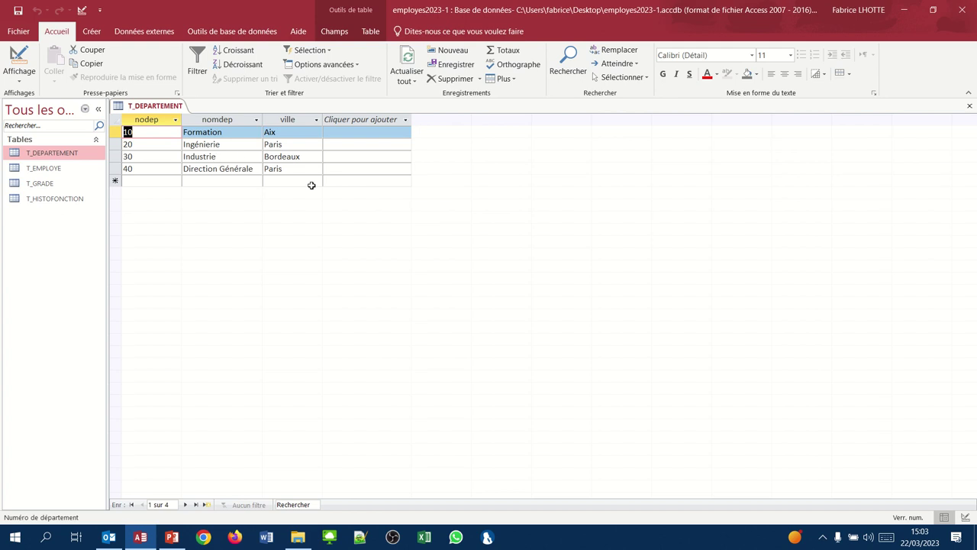
pyautogui.click(969, 106)
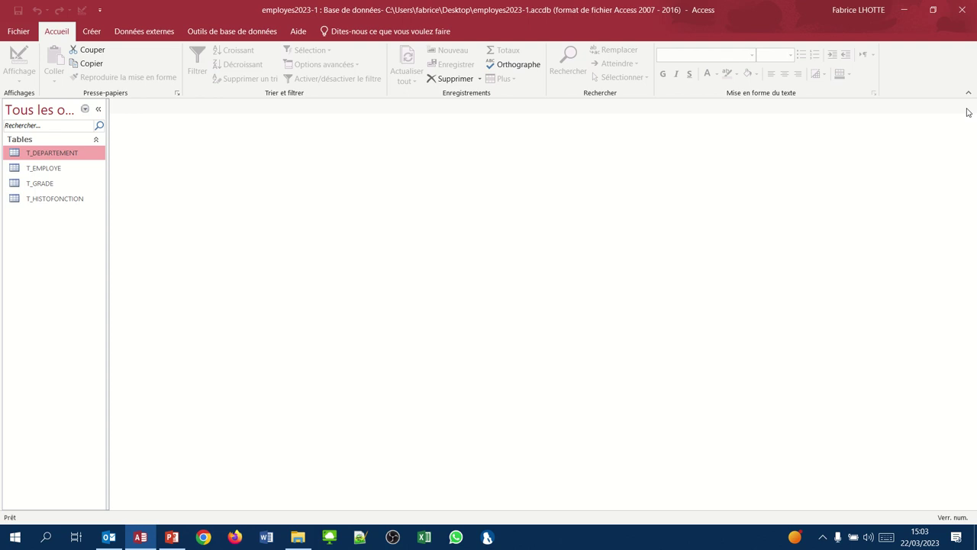
# Step: Create a new query in design mode without adding any table, and switch it to SQL view
pyautogui.click(95, 32)
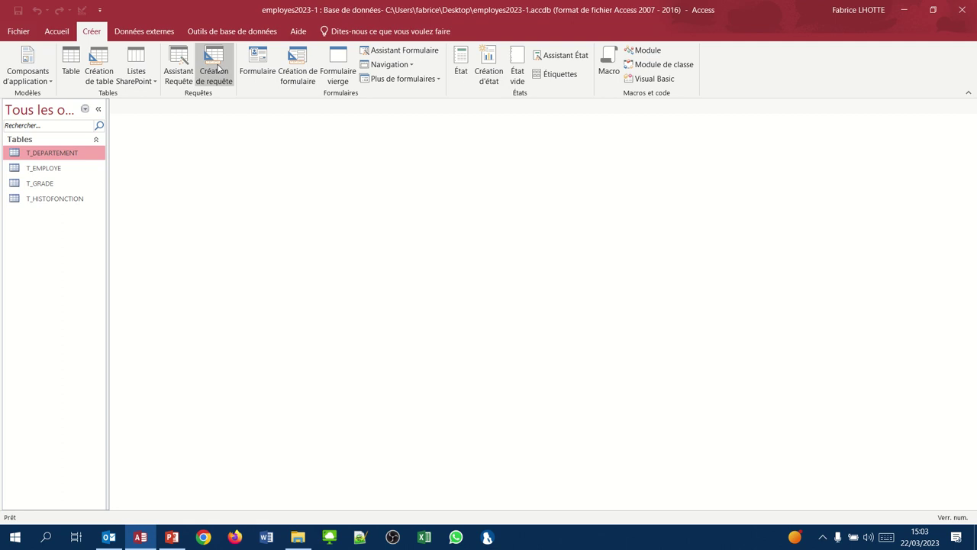
pyautogui.click(217, 71)
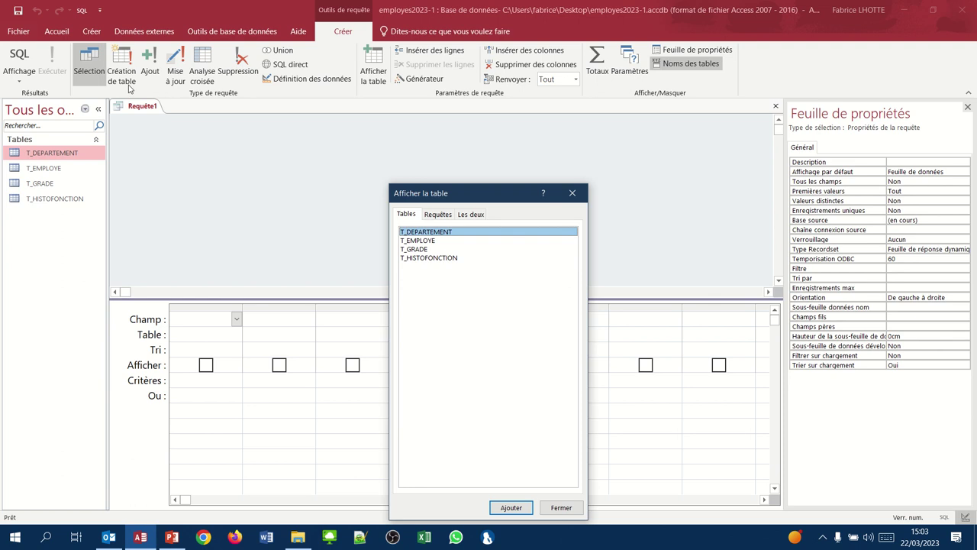
pyautogui.click(570, 193)
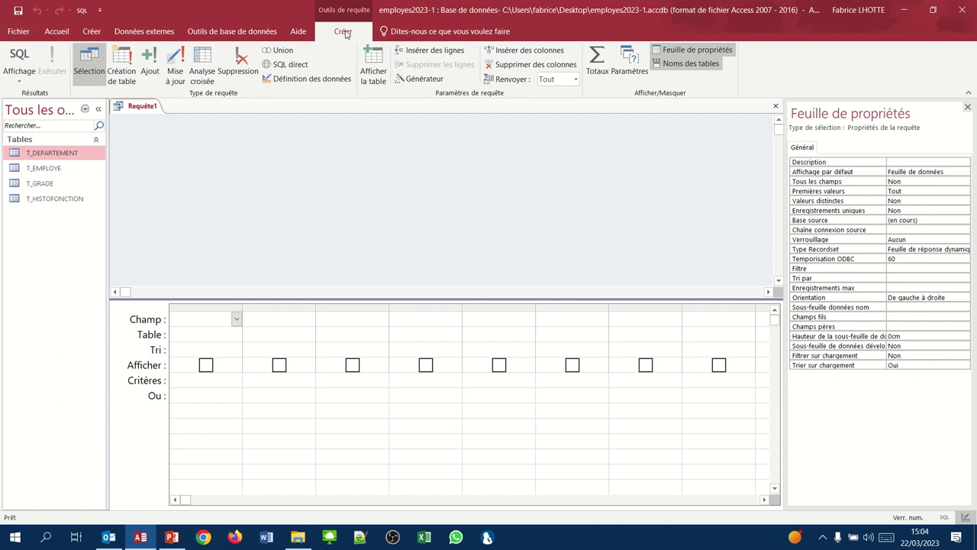
pyautogui.click(12, 60)
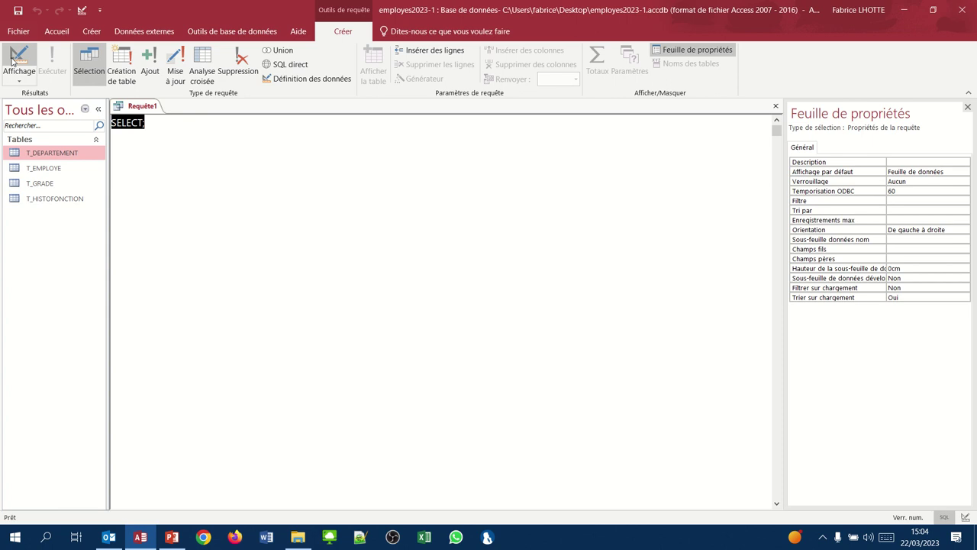
# Step: Write the query SELECT nomdep FROM T_Departement, leaving blank lines before the closing semicolon
pyautogui.click(142, 124)
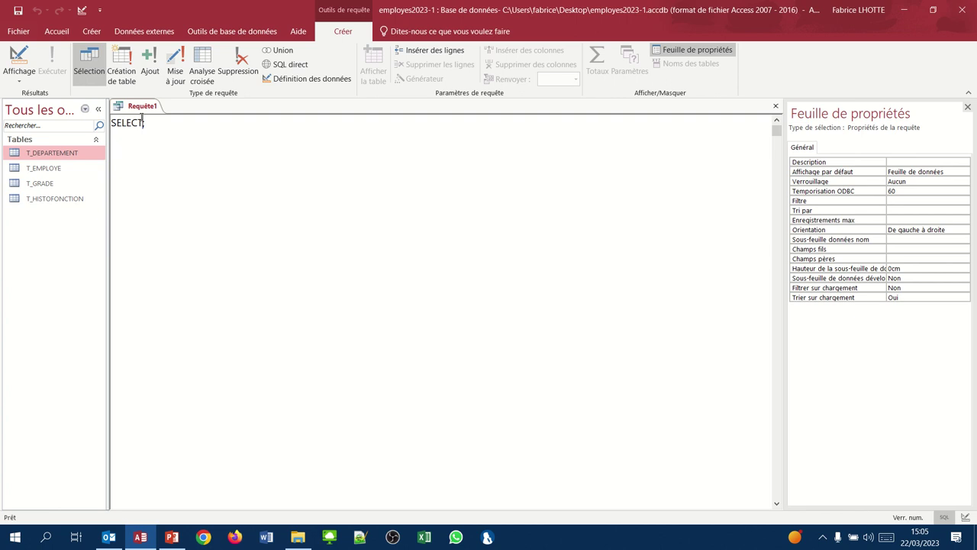
pyautogui.press('Return')
pyautogui.press('Return')
pyautogui.press('Return')
pyautogui.press('Return')
pyautogui.press('Return')
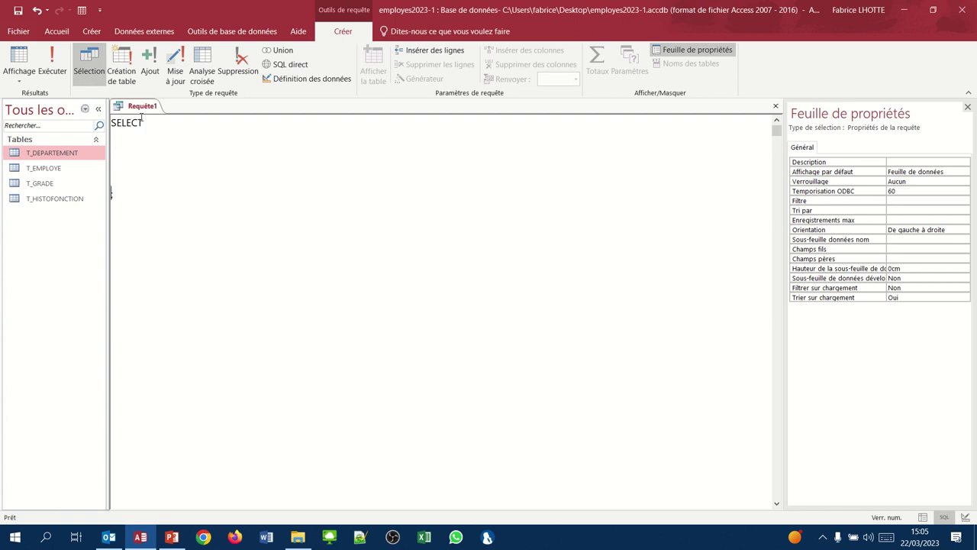
pyautogui.press('Return')
pyautogui.click(182, 123)
pyautogui.write('nomdep')
pyautogui.press('Return')
pyautogui.write('from')
pyautogui.press('BackSpace')
pyautogui.press('BackSpace')
pyautogui.press('BackSpace')
pyautogui.press('BackSpace')
pyautogui.write('FROM')
pyautogui.write('T_Departement')
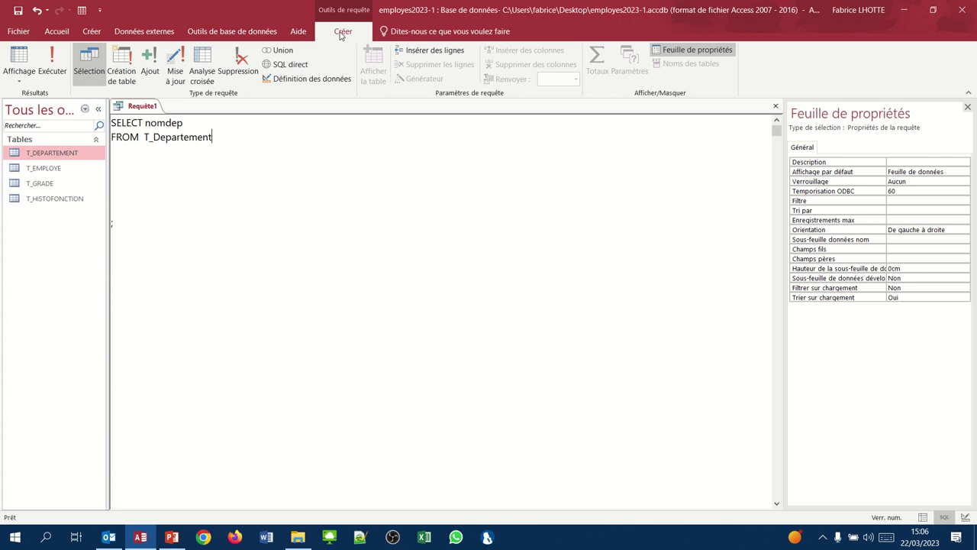
# Step: Run the query and examine it in design, SQL and datasheet views
pyautogui.click(19, 58)
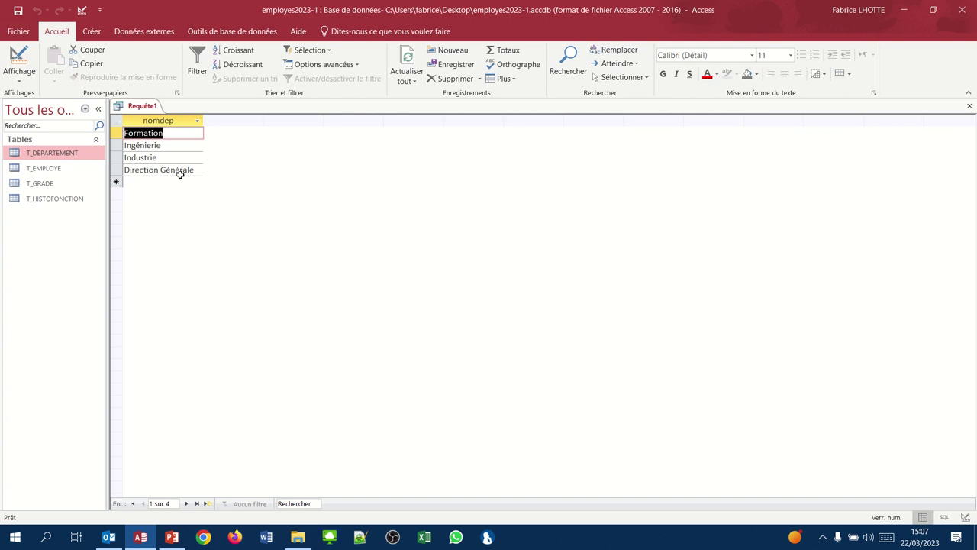
pyautogui.click(22, 55)
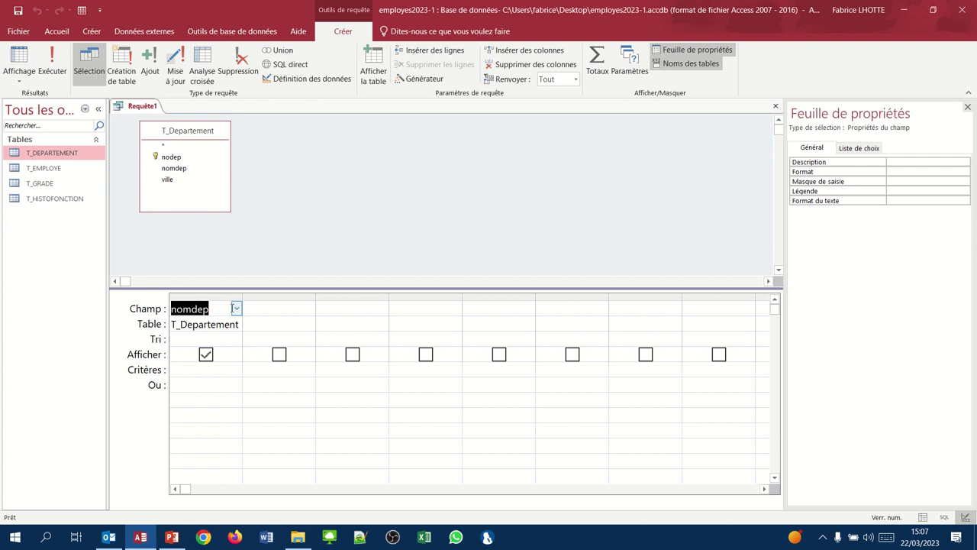
pyautogui.click(25, 82)
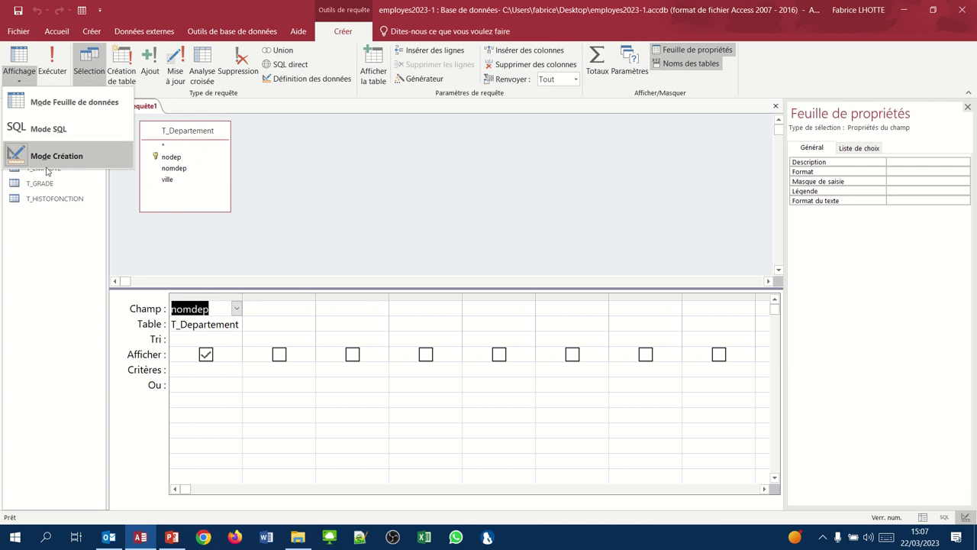
pyautogui.click(43, 131)
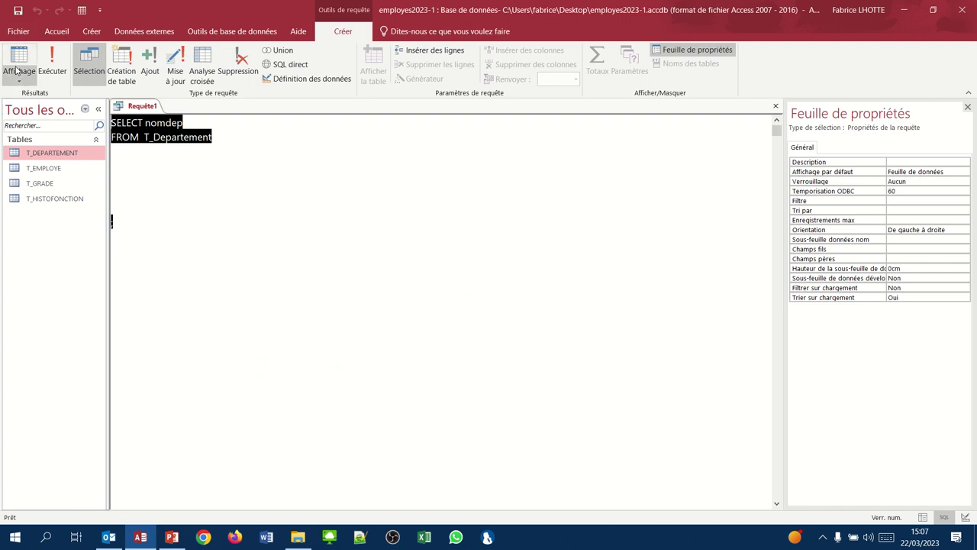
pyautogui.click(15, 74)
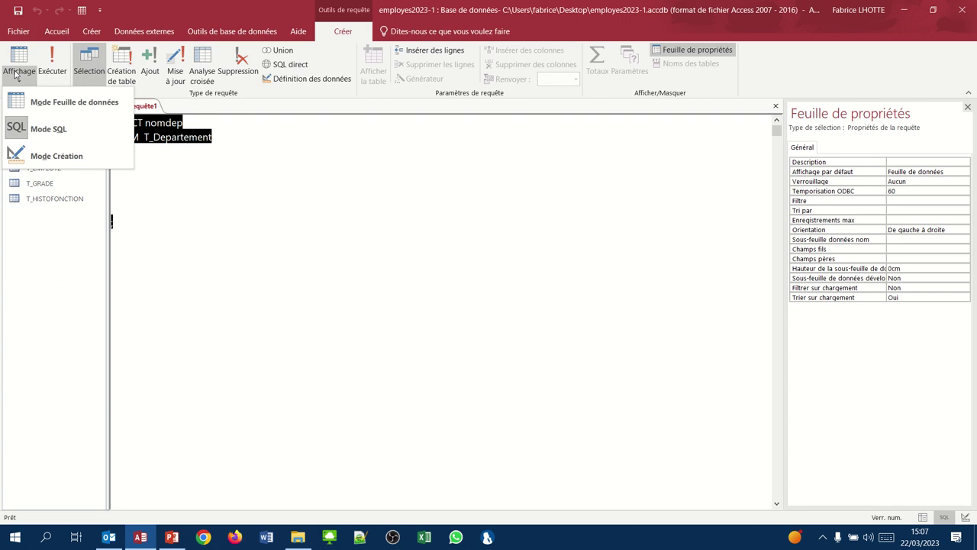
pyautogui.click(74, 101)
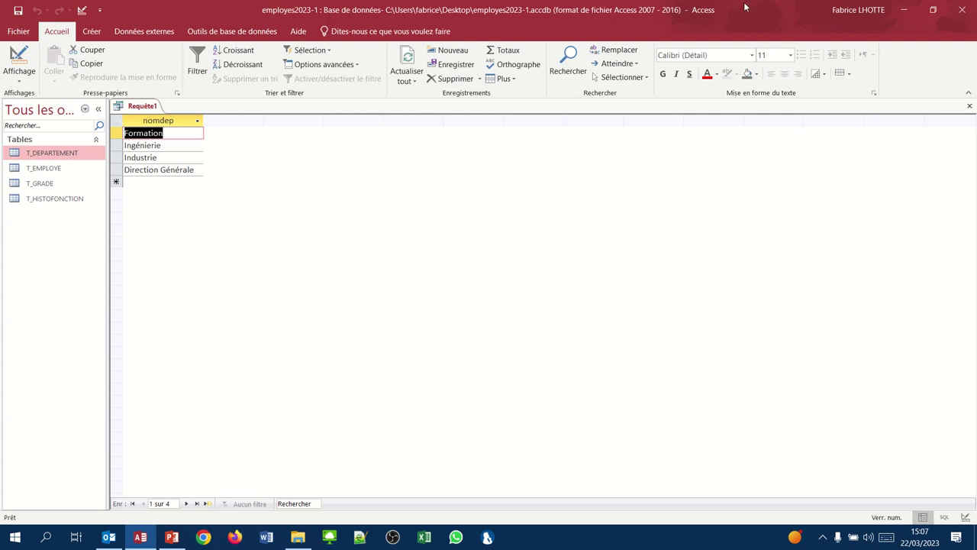
# Step: Close the query and save it under the name R_S01
pyautogui.click(969, 107)
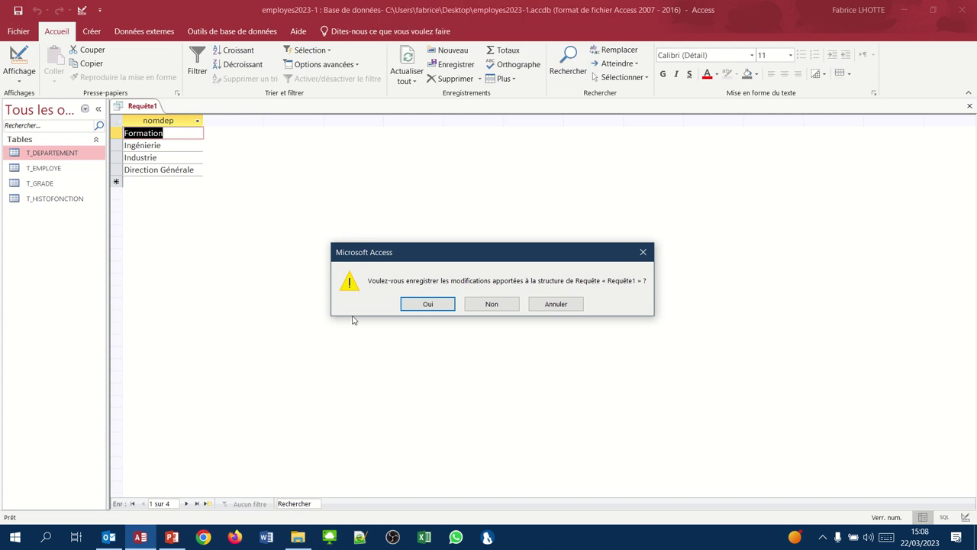
pyautogui.click(443, 306)
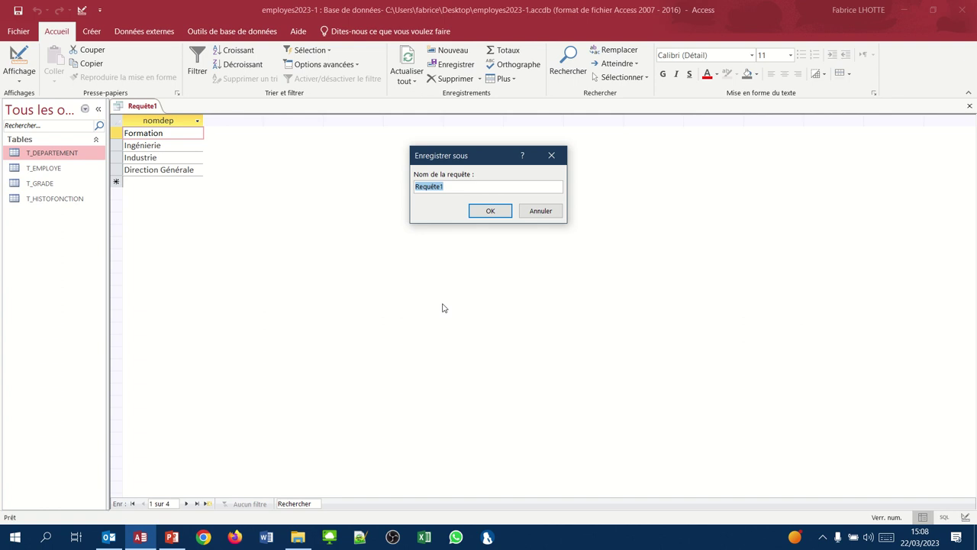
pyautogui.write('R_S01')
pyautogui.press('Return')
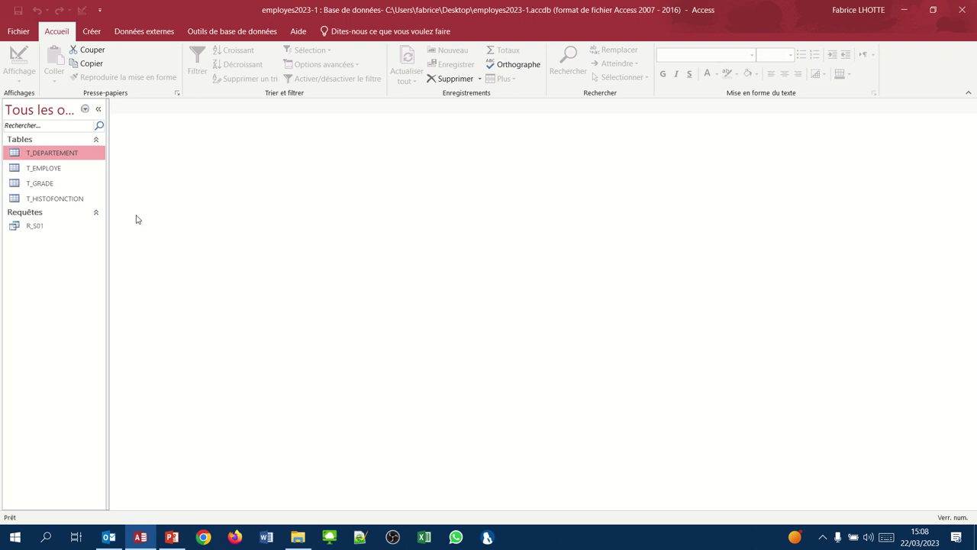
# Step: Run the saved query R_S01, close its results, and reopen it to display its SQL statement
pyautogui.doubleClick(30, 232)
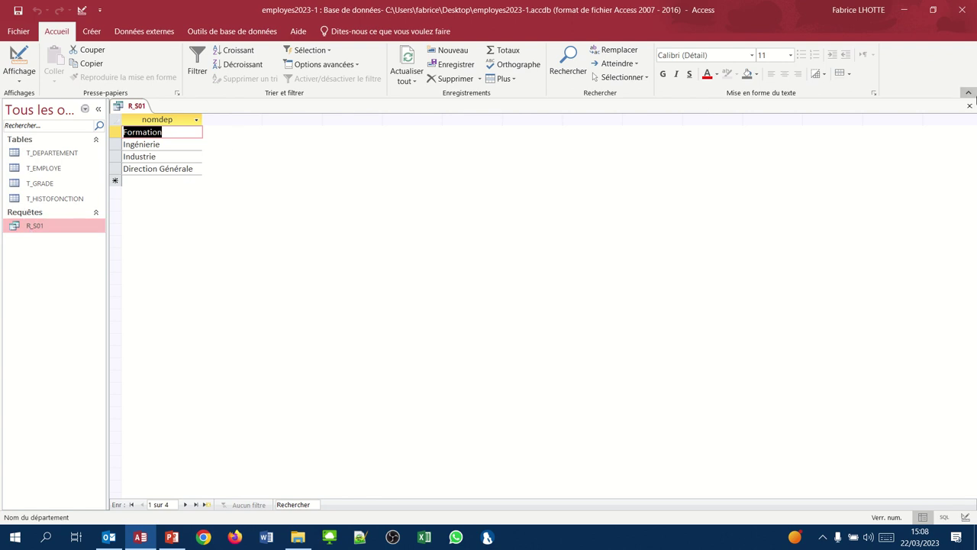
pyautogui.click(970, 106)
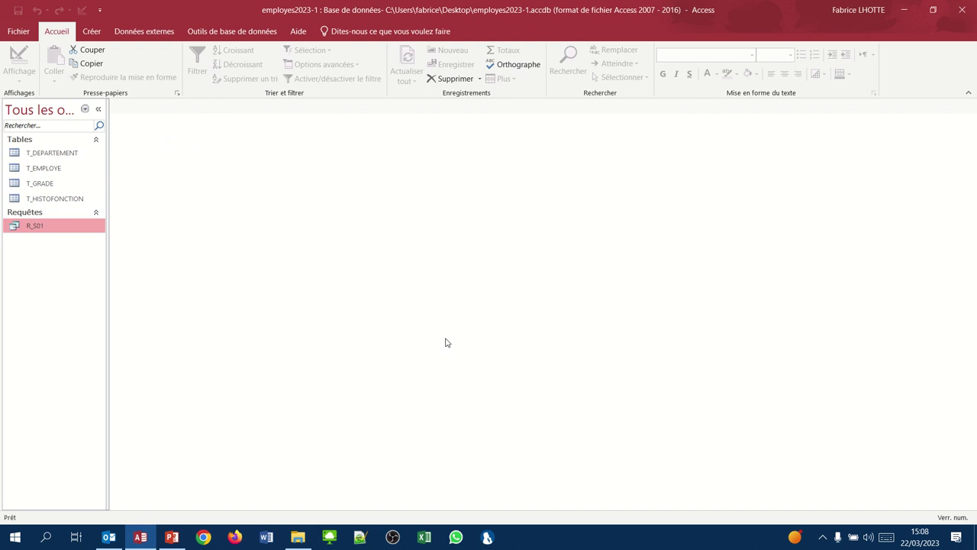
pyautogui.rightClick(57, 232)
pyautogui.click(93, 252)
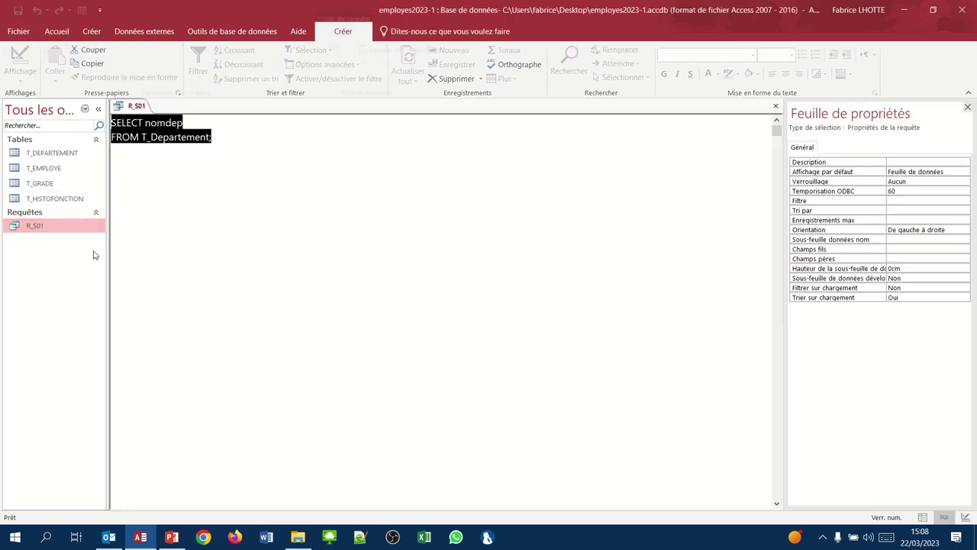